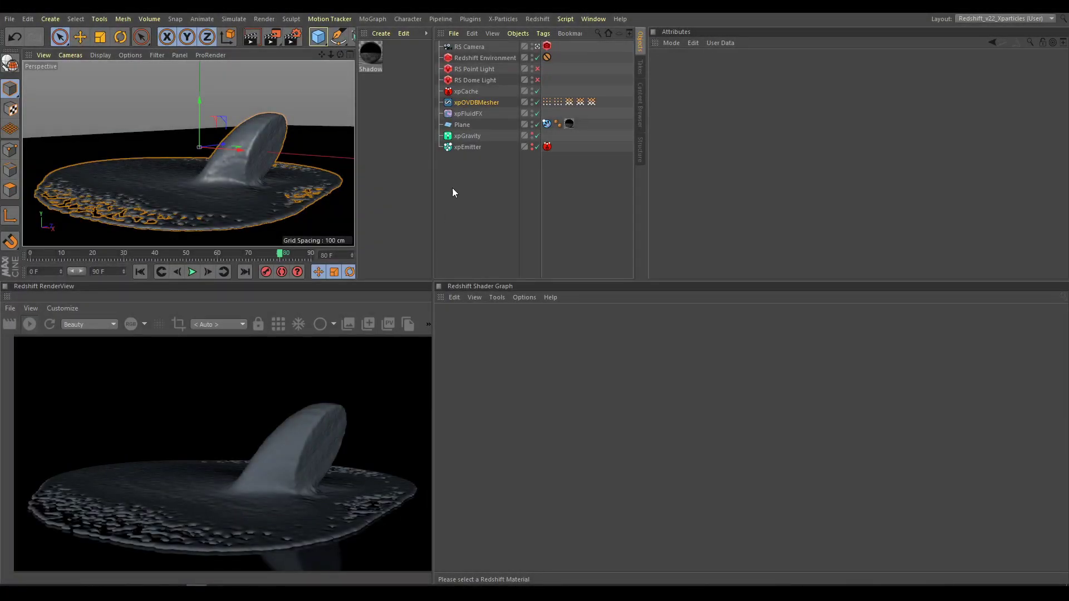
Select xpOVDBMesher's Vertex Color tag so the PointColor map tints the splash blue
{"action": "left_click", "coordinate": [482, 103]}
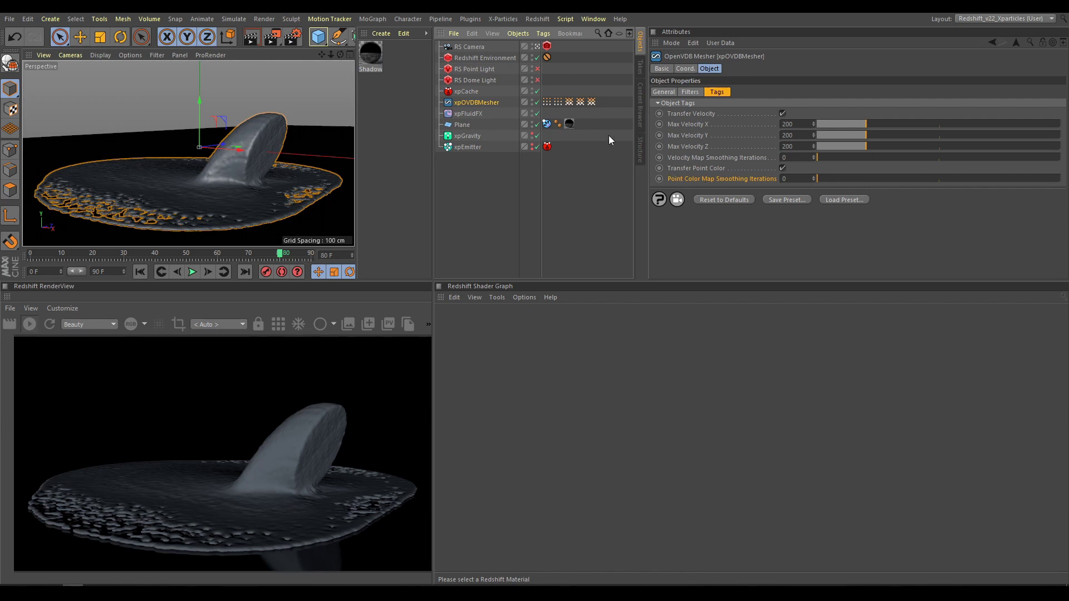
{"action": "left_click", "coordinate": [548, 102]}
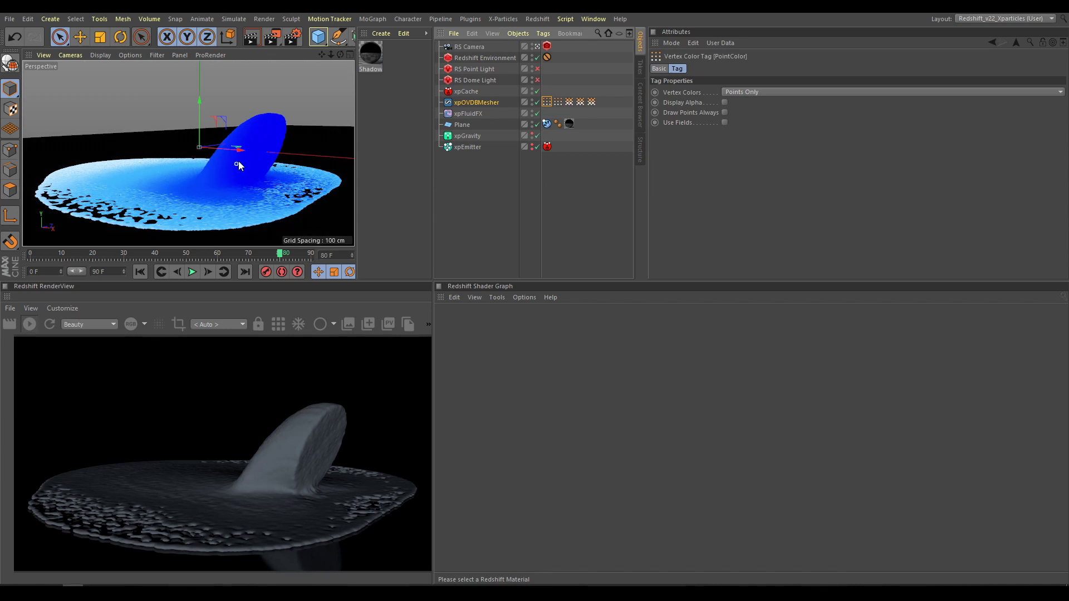
Create an RS Material, apply it to xpOVDBMesher, and arrange its Shader Graph nodes
{"action": "left_click", "coordinate": [382, 34]}
{"action": "mouse_move", "coordinate": [409, 83]}
{"action": "mouse_move", "coordinate": [518, 83]}
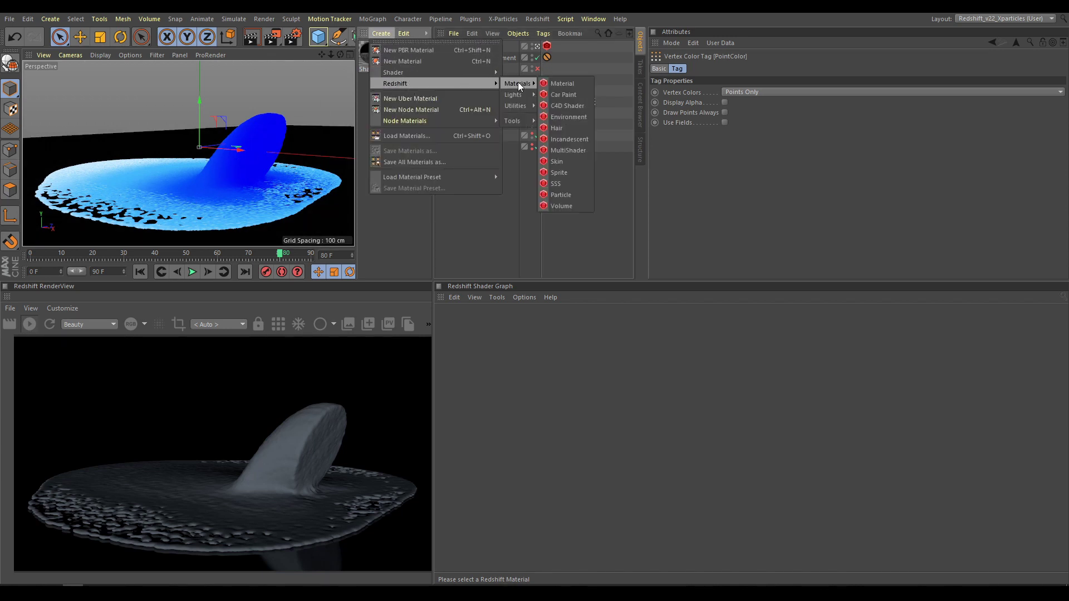
{"action": "left_click", "coordinate": [559, 84]}
{"action": "left_click_drag", "start_coordinate": [371, 56], "coordinate": [478, 104]}
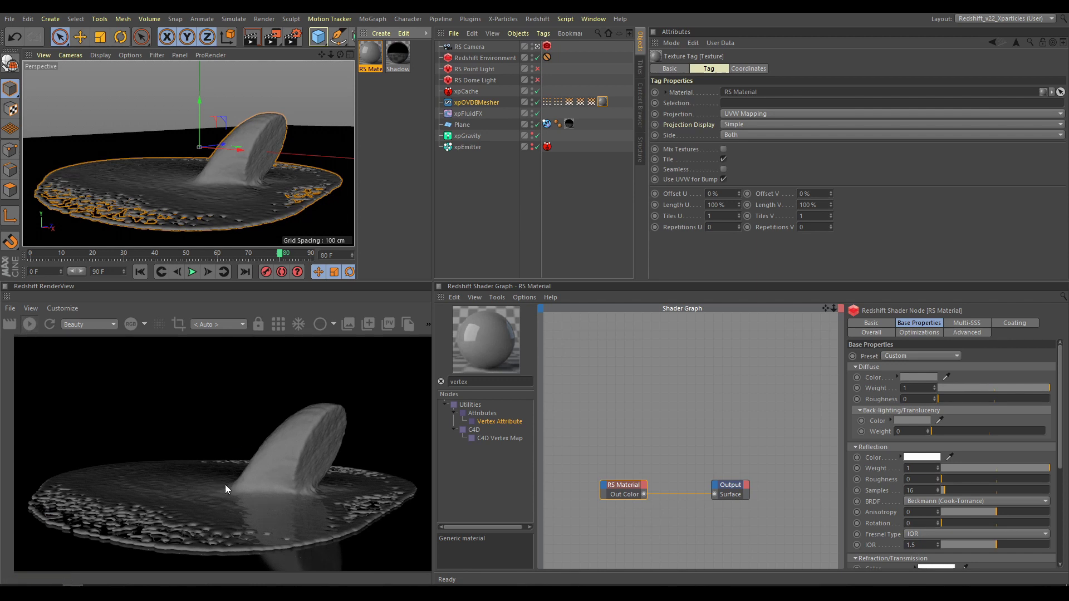
{"action": "middle_click_drag", "start_coordinate": [573, 426], "coordinate": [600, 413]}
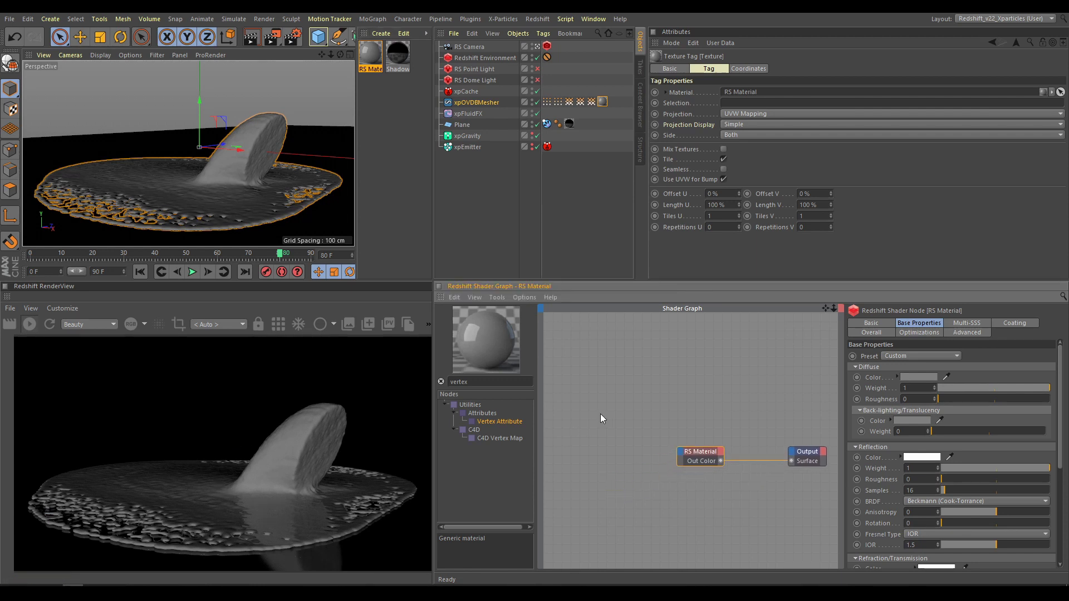
{"action": "left_click_drag", "start_coordinate": [723, 456], "coordinate": [755, 456]}
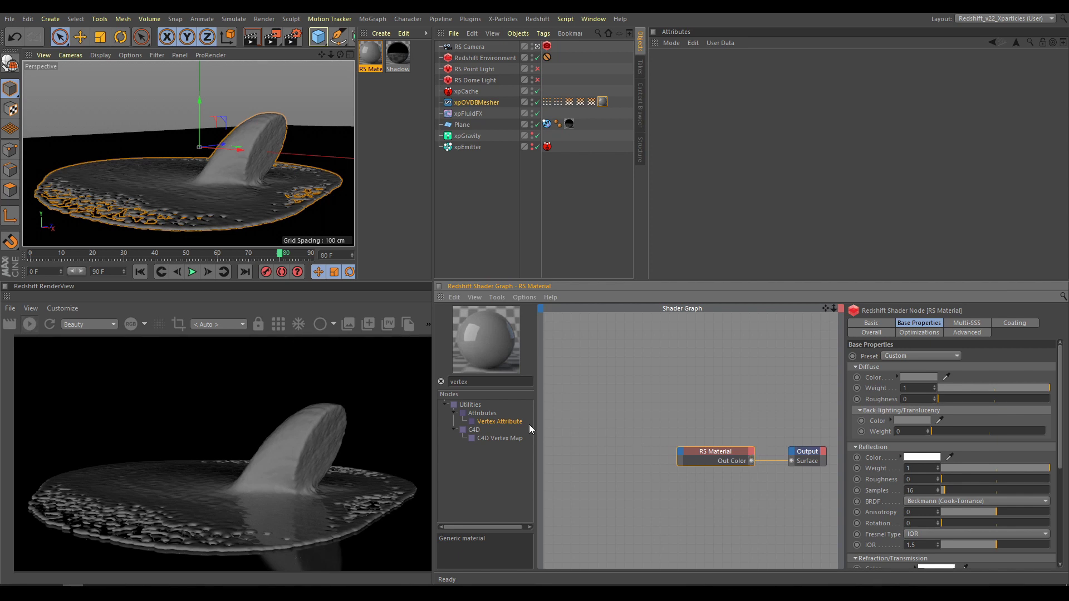
Add a Vertex Attribute node reading PointColor, test it on Diffuse Color, then unlink it
{"action": "left_click_drag", "start_coordinate": [498, 423], "coordinate": [581, 462]}
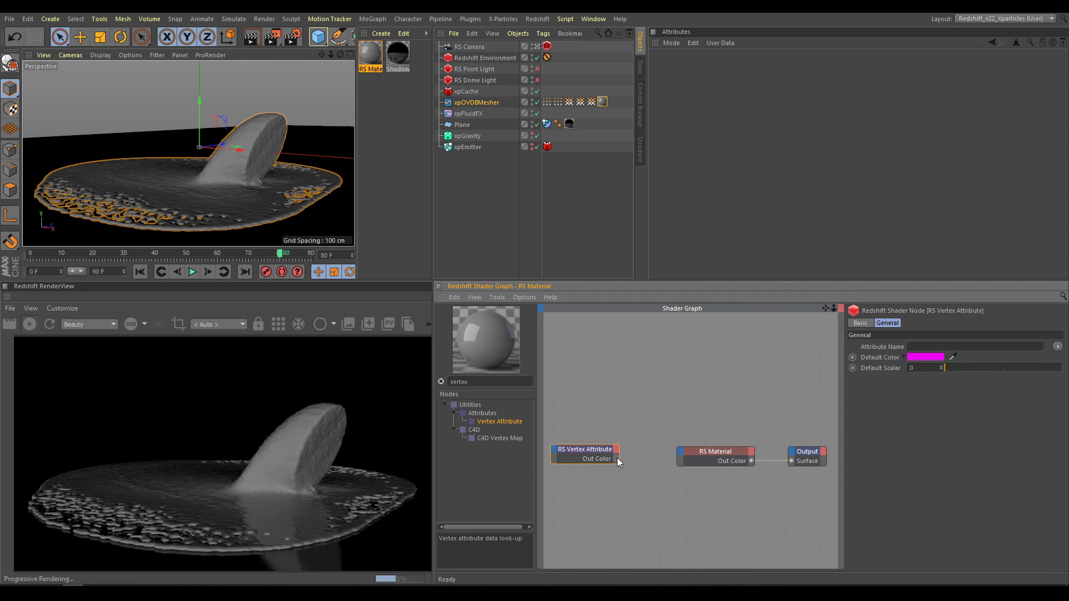
{"action": "left_click_drag", "start_coordinate": [665, 454], "coordinate": [677, 451]}
{"action": "mouse_move", "coordinate": [735, 455]}
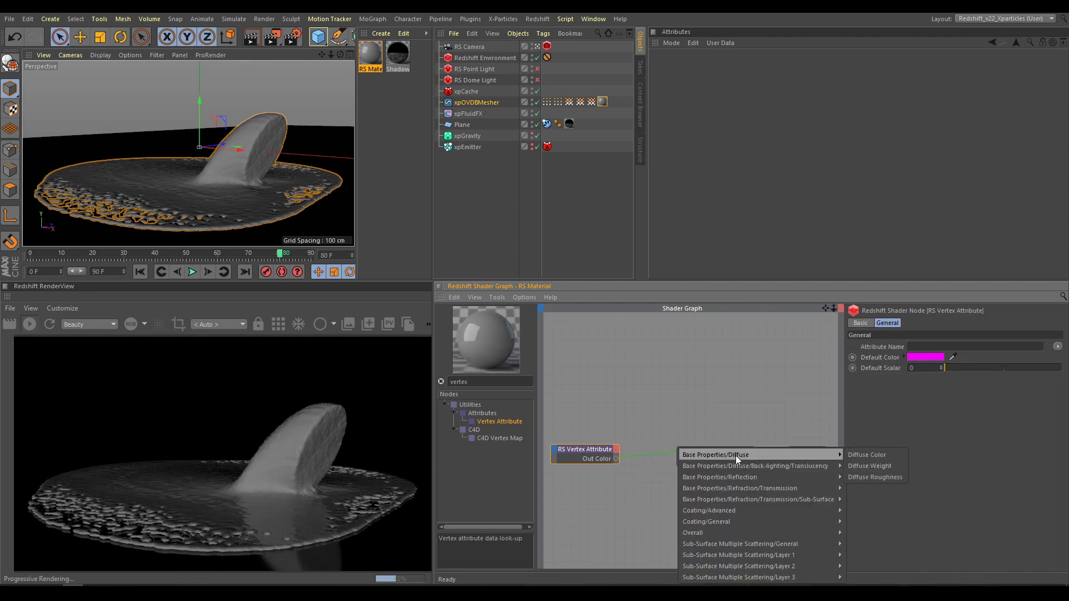
{"action": "left_click", "coordinate": [870, 454]}
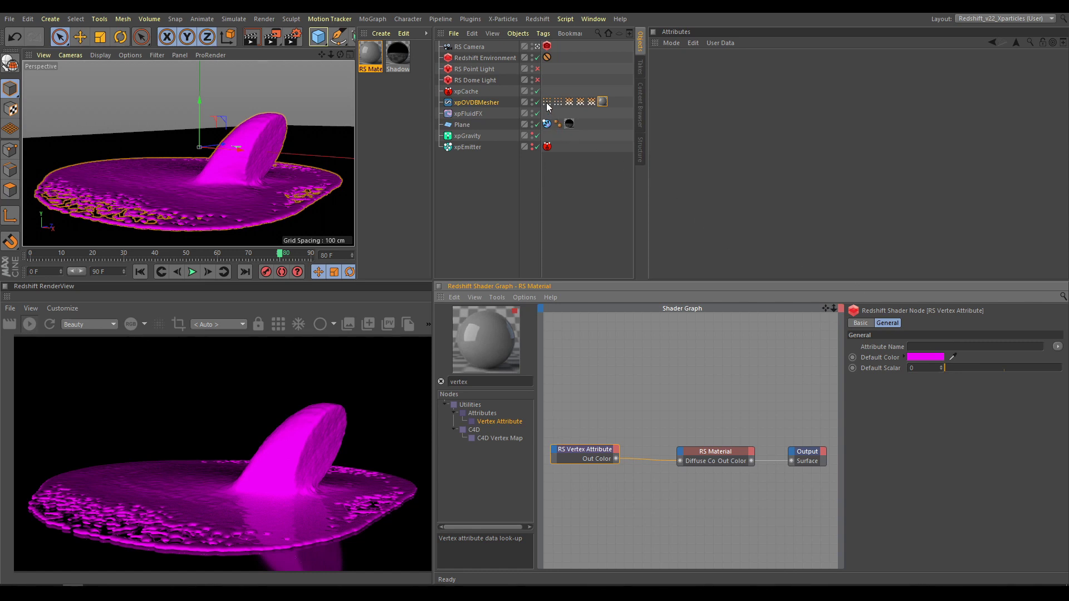
{"action": "left_click_drag", "start_coordinate": [547, 101], "coordinate": [921, 346]}
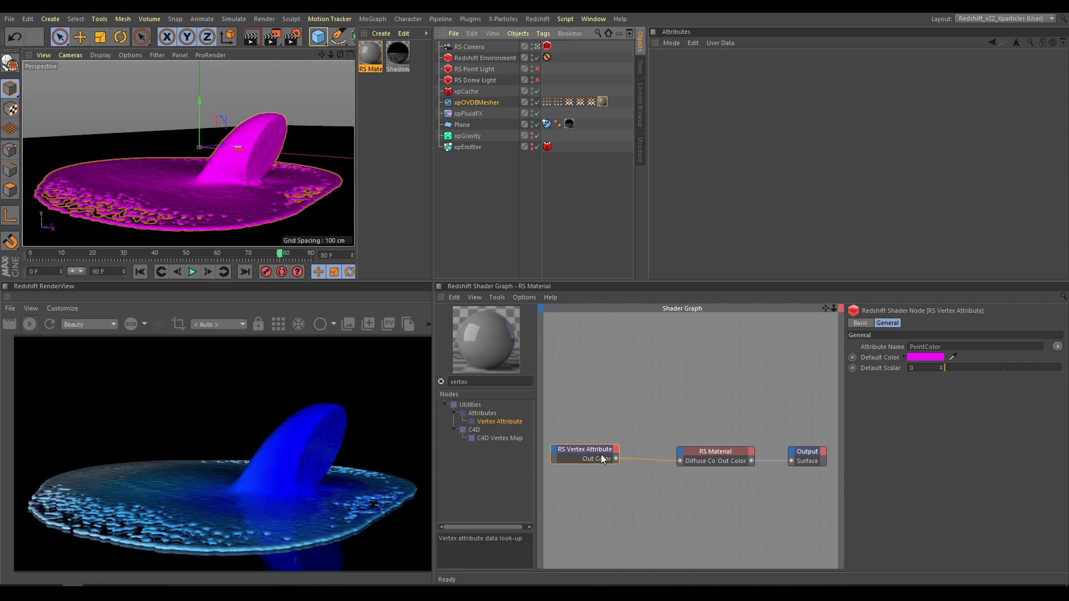
{"action": "left_click_drag", "start_coordinate": [623, 456], "coordinate": [653, 460]}
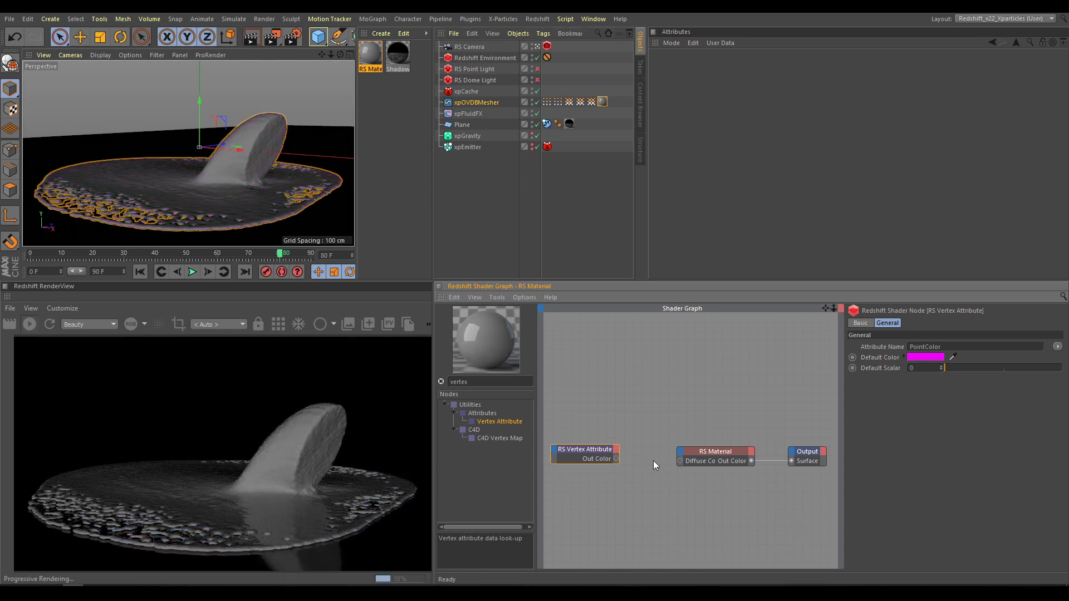
Apply the Water preset to the RS Material node's Base Properties
{"action": "left_click", "coordinate": [714, 453]}
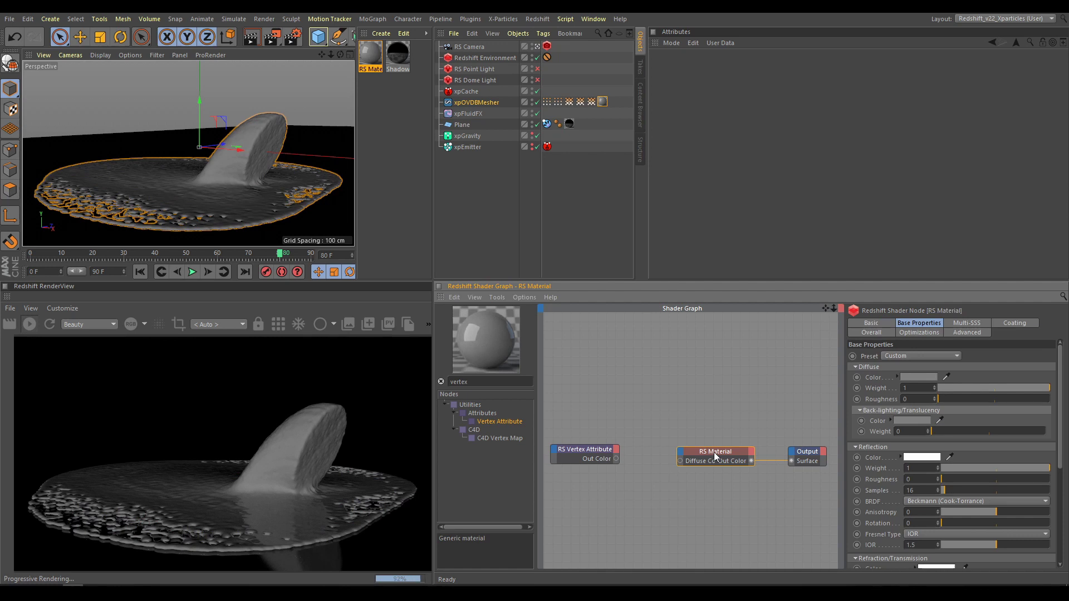
{"action": "left_click", "coordinate": [918, 356]}
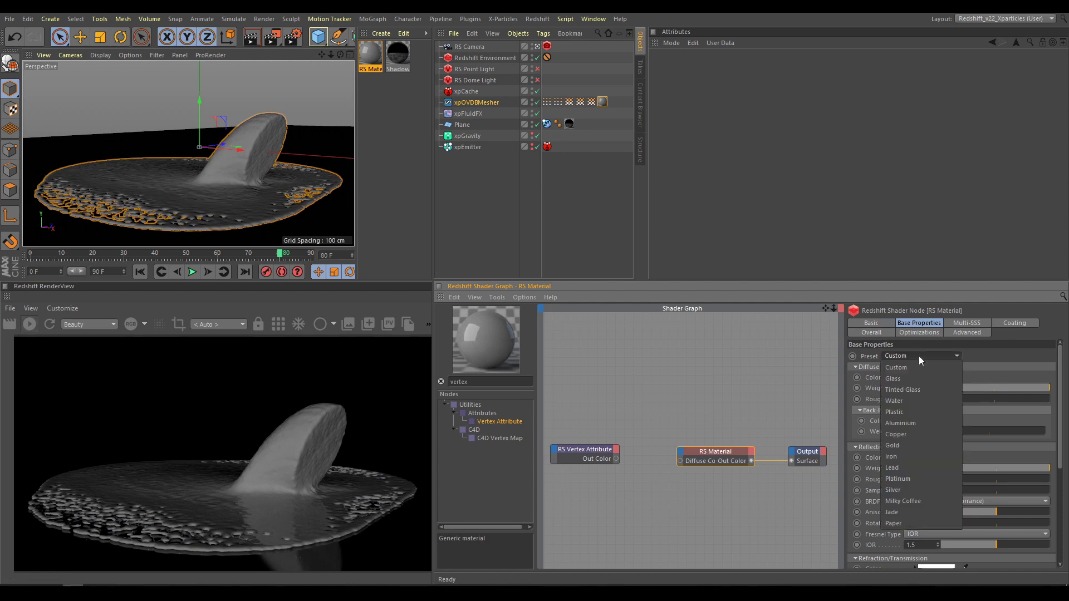
{"action": "left_click", "coordinate": [901, 402]}
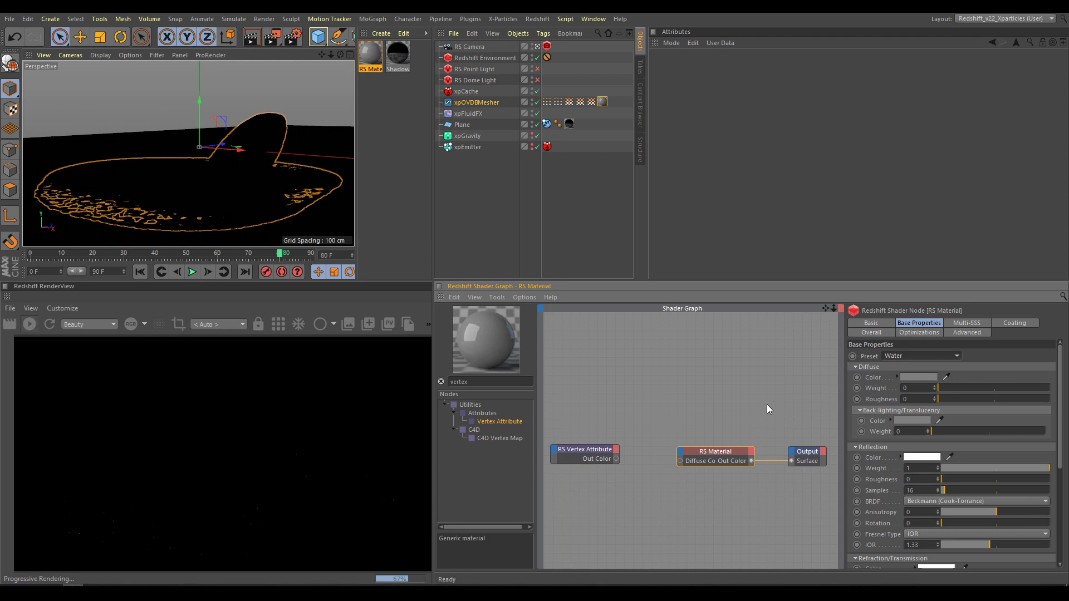
Enable rendering for RS Dome Light and RS Point Light, then select the dome light
{"action": "left_click", "coordinate": [538, 79]}
{"action": "left_click", "coordinate": [538, 69]}
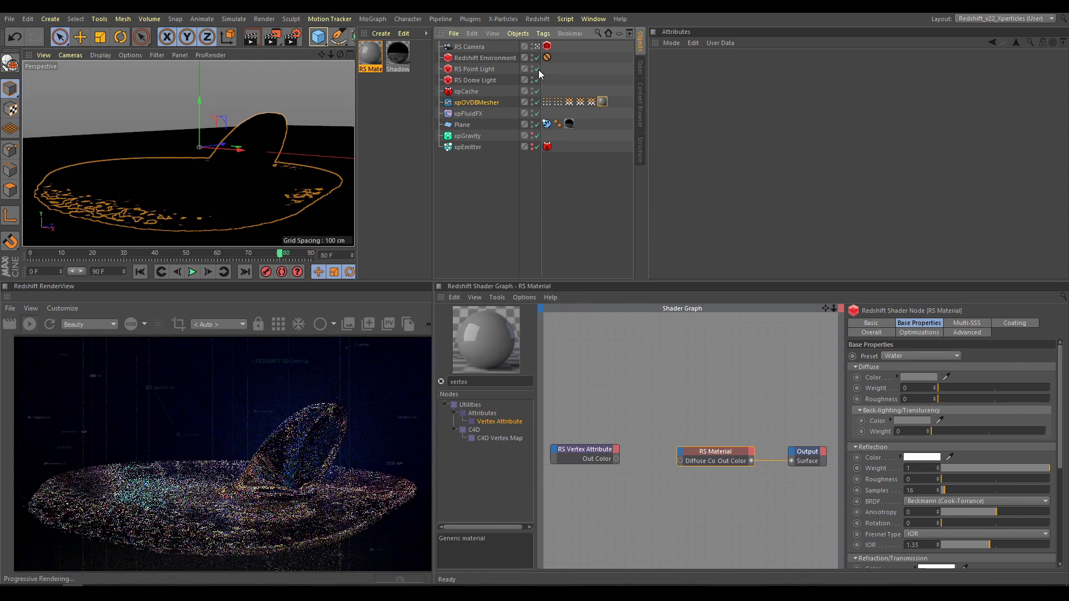
{"action": "left_click", "coordinate": [479, 82]}
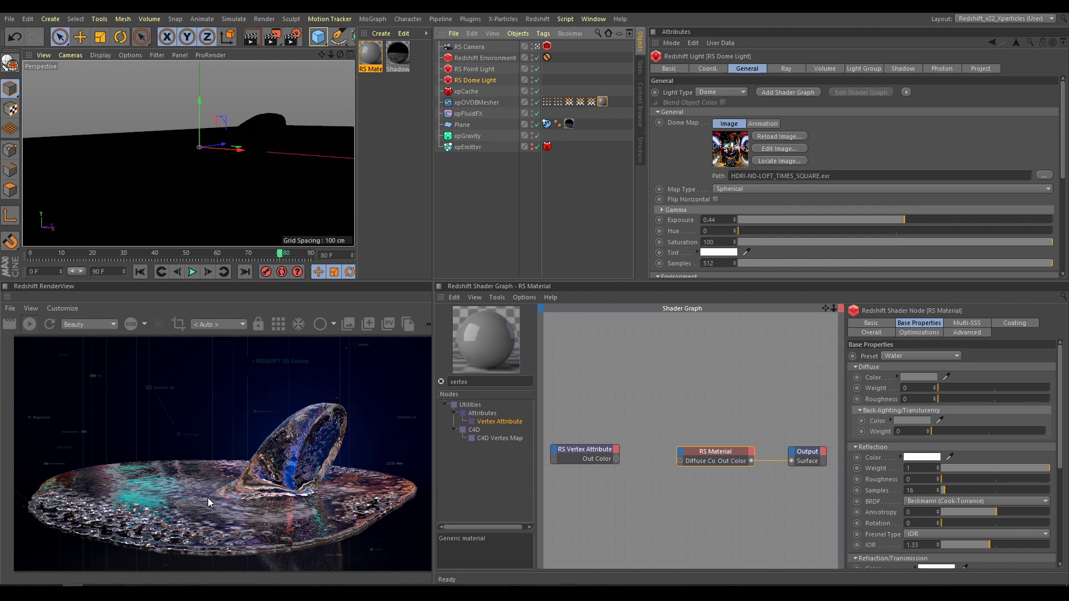
Add a Redshift Object tag to xpOVDBMesher and show its Motion Blur settings
{"action": "left_click", "coordinate": [473, 102]}
{"action": "right_click", "coordinate": [473, 103]}
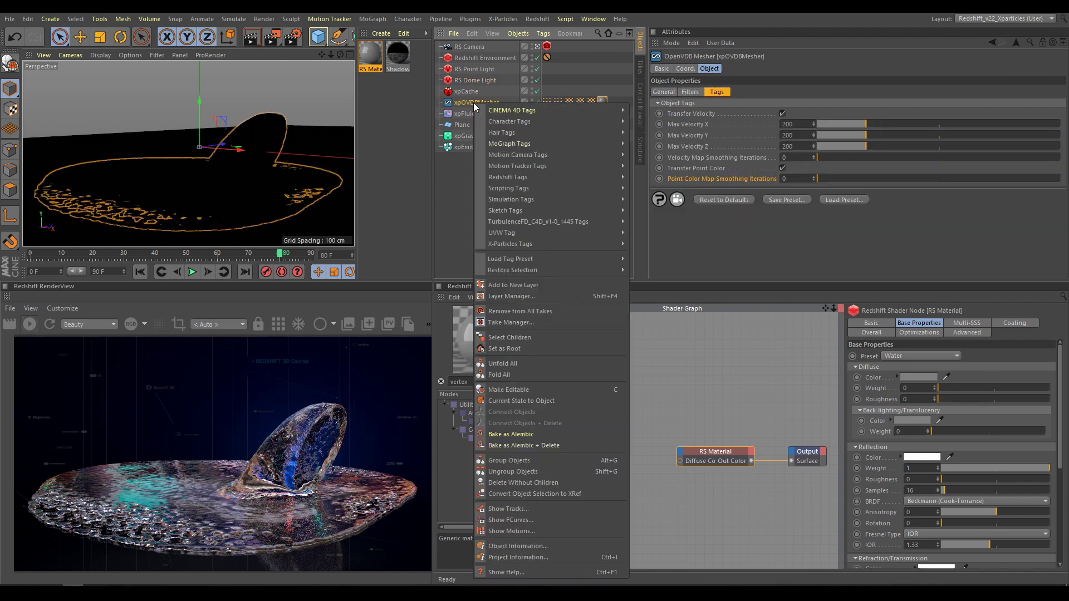
{"action": "mouse_move", "coordinate": [606, 178]}
{"action": "left_click", "coordinate": [659, 188]}
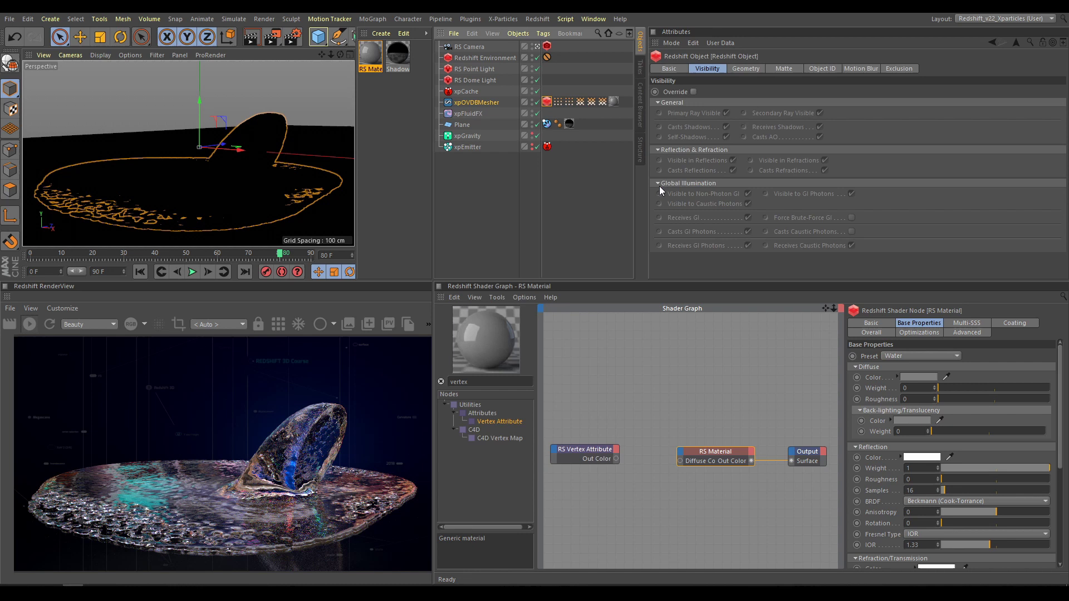
{"action": "left_click", "coordinate": [863, 69]}
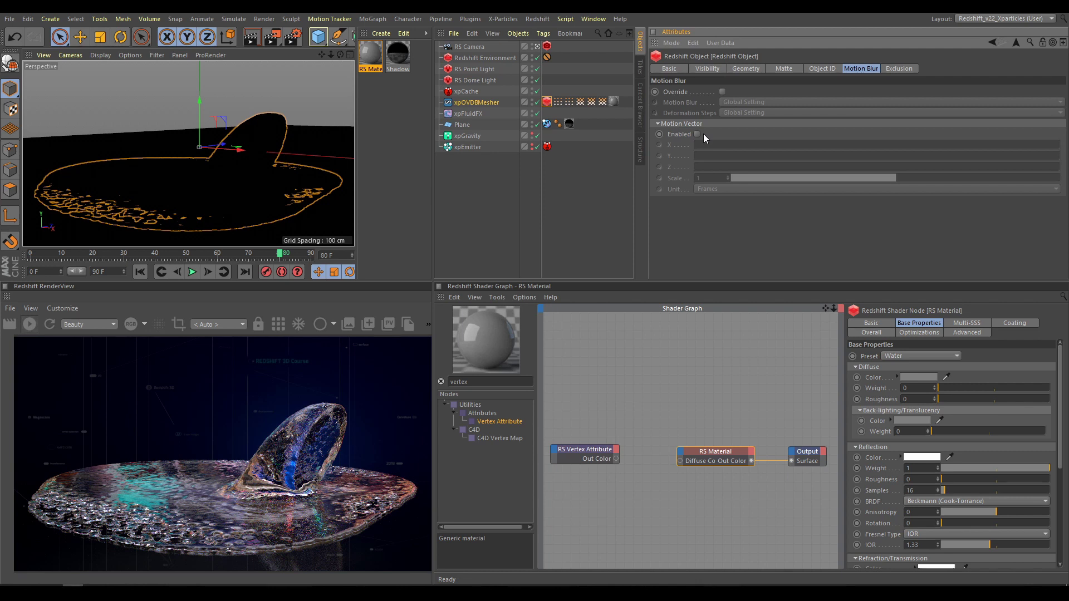
Enable Motion Vector and assign Velocity_Z, Velocity_Y and Velocity_X maps to Z, Y and X
{"action": "left_click", "coordinate": [696, 134]}
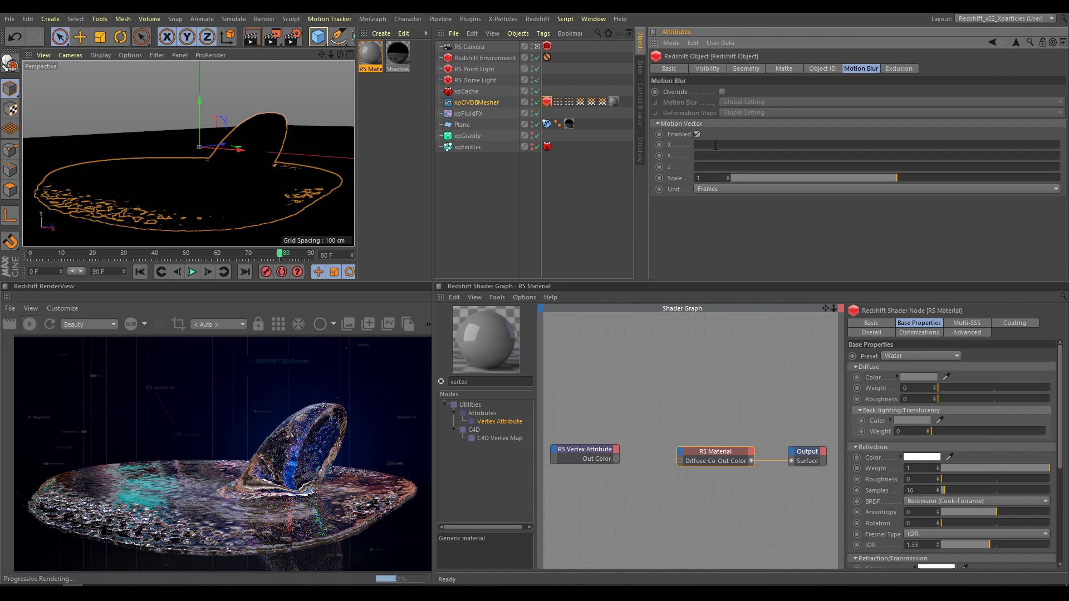
{"action": "left_click_drag", "start_coordinate": [580, 102], "coordinate": [705, 171]}
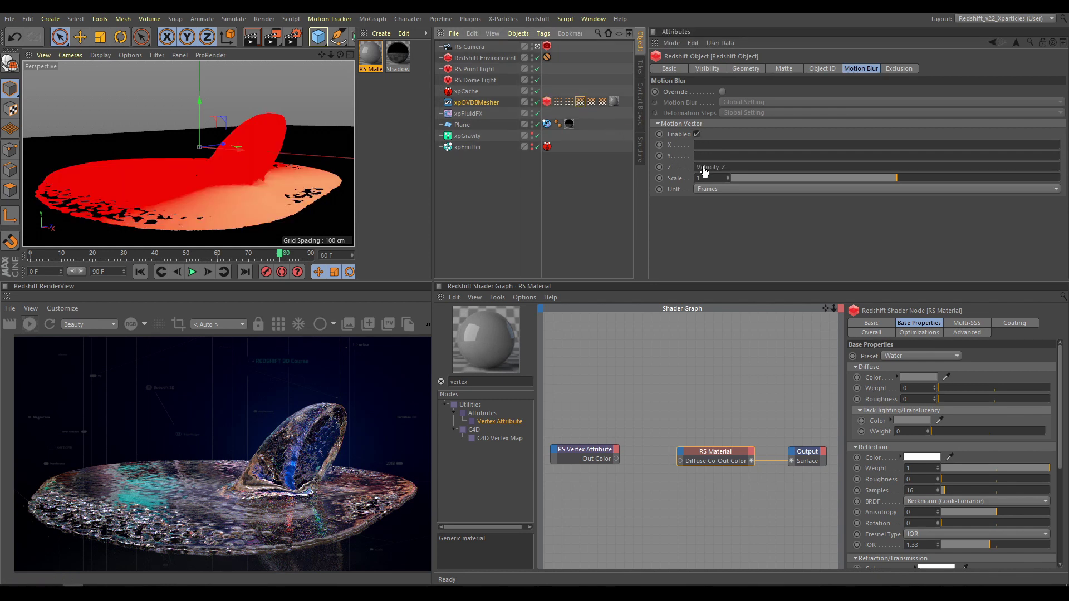
{"action": "left_click", "coordinate": [591, 102]}
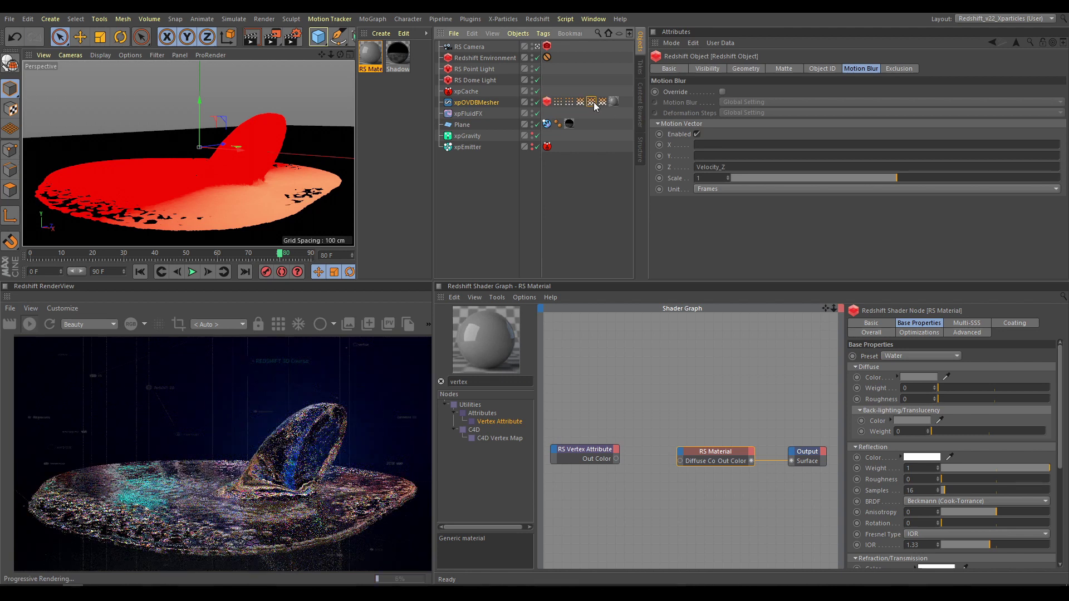
{"action": "left_click_drag", "start_coordinate": [594, 103], "coordinate": [707, 157]}
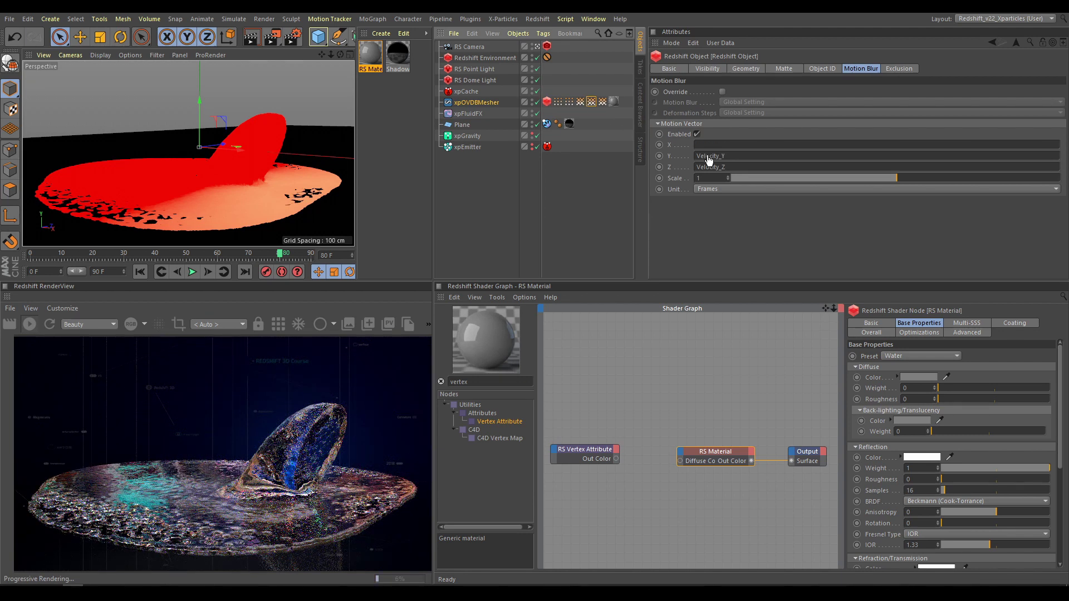
{"action": "left_click_drag", "start_coordinate": [602, 102], "coordinate": [714, 150]}
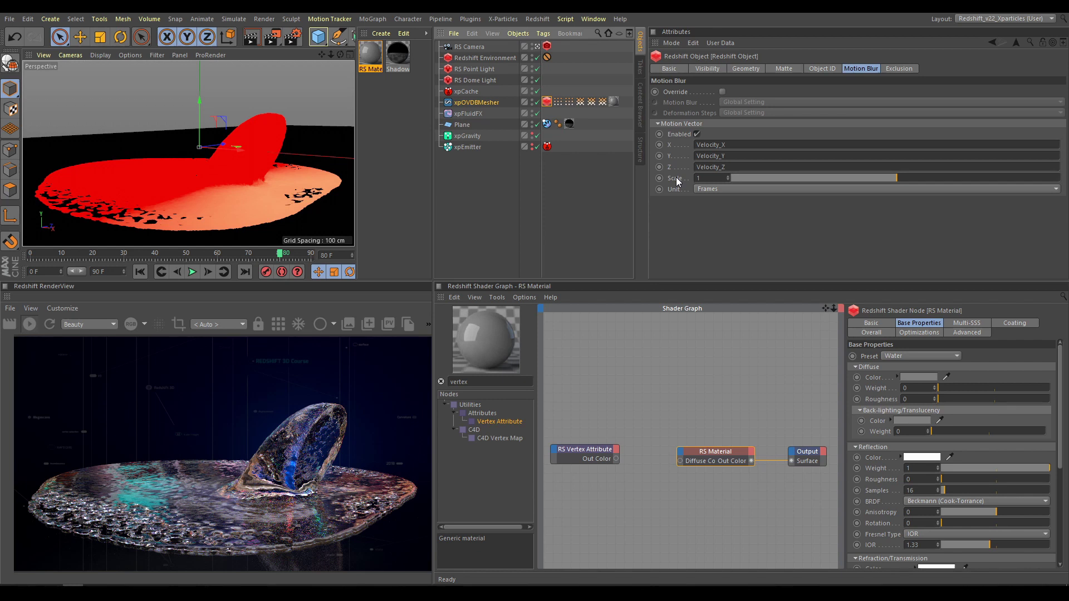
Set xpOVDBMesher's Point Color Map Smoothing Iterations to 20
{"action": "left_click", "coordinate": [483, 103]}
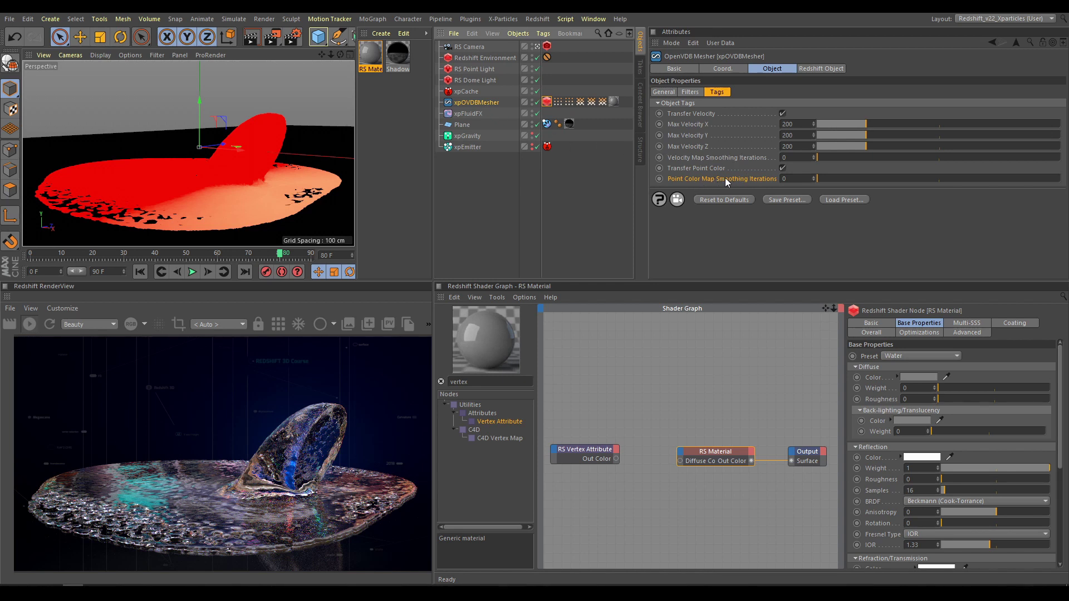
{"action": "left_click", "coordinate": [794, 179]}
{"action": "type", "text": "20"}
{"action": "key", "text": "Return"}
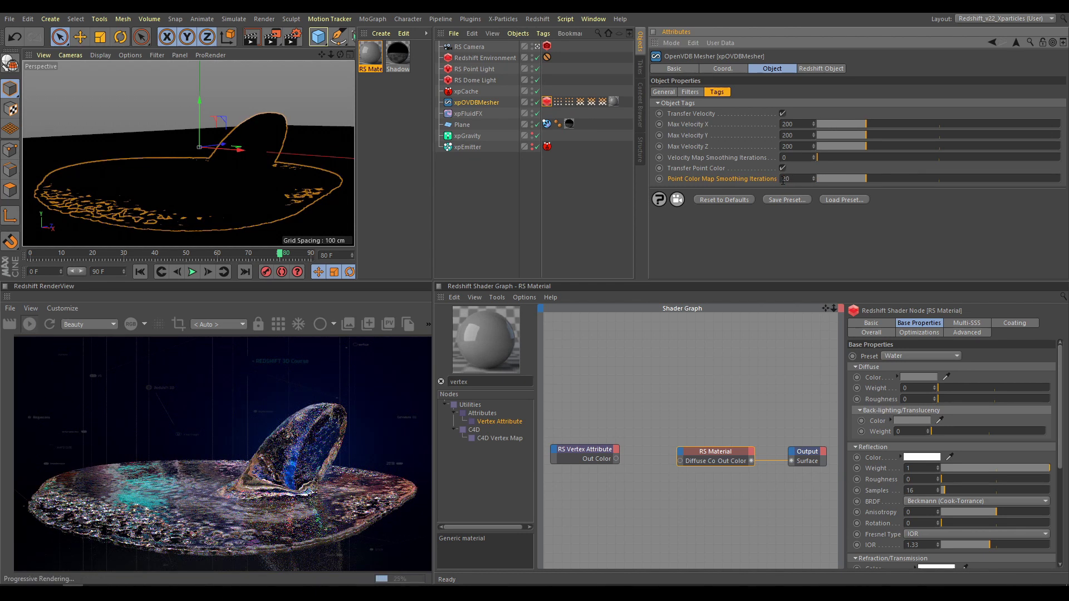
{"action": "left_click", "coordinate": [784, 157]}
In Render Settings, enable Redshift Motion Blur and Deformation Blur
{"action": "left_click", "coordinate": [293, 39]}
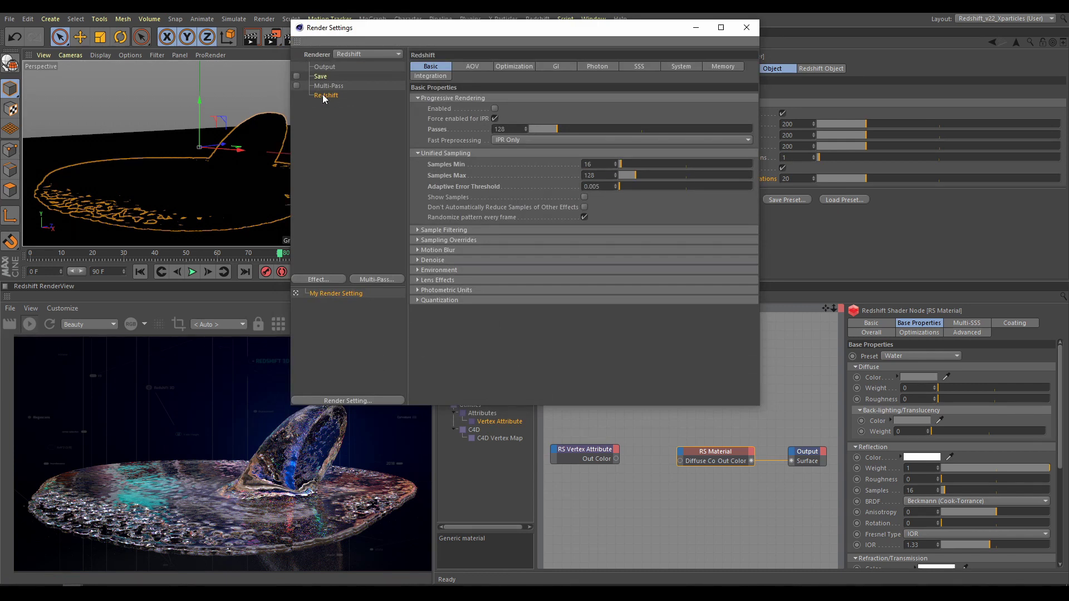
{"action": "left_click", "coordinate": [418, 250]}
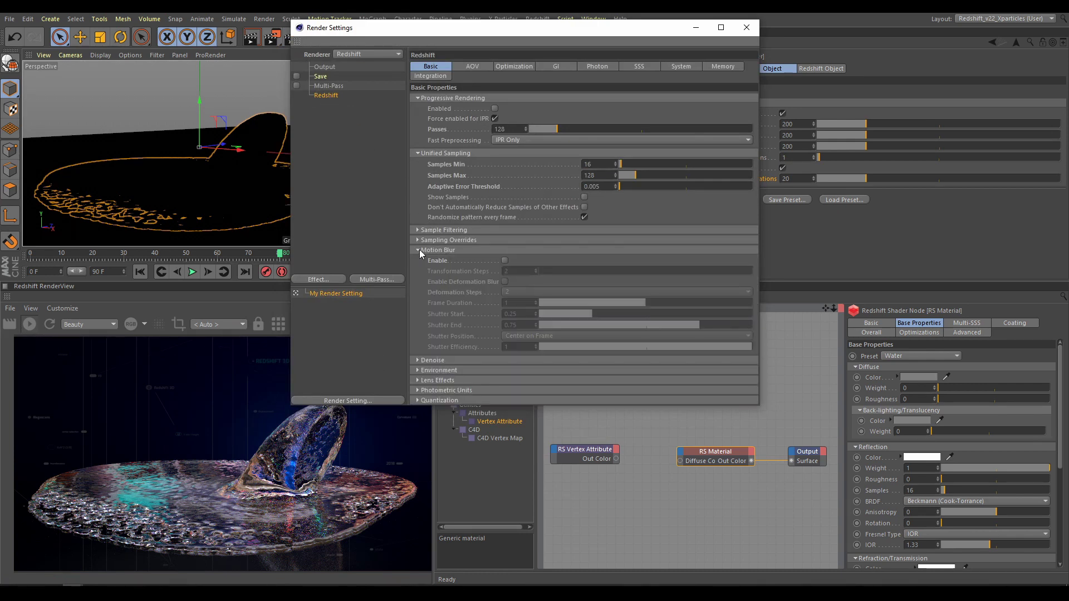
{"action": "left_click", "coordinate": [505, 260]}
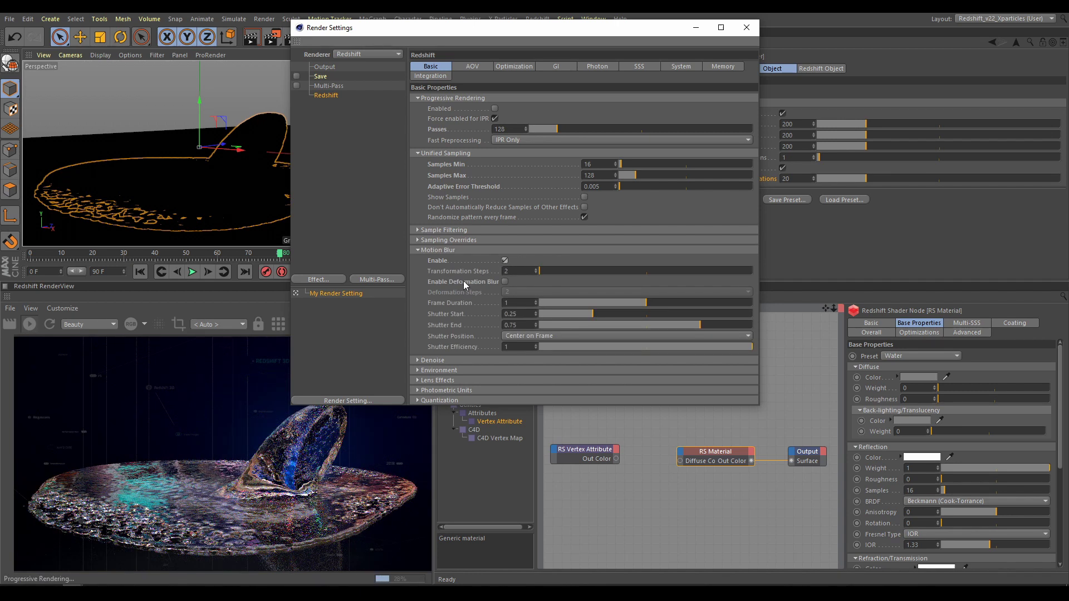
{"action": "left_click", "coordinate": [504, 281]}
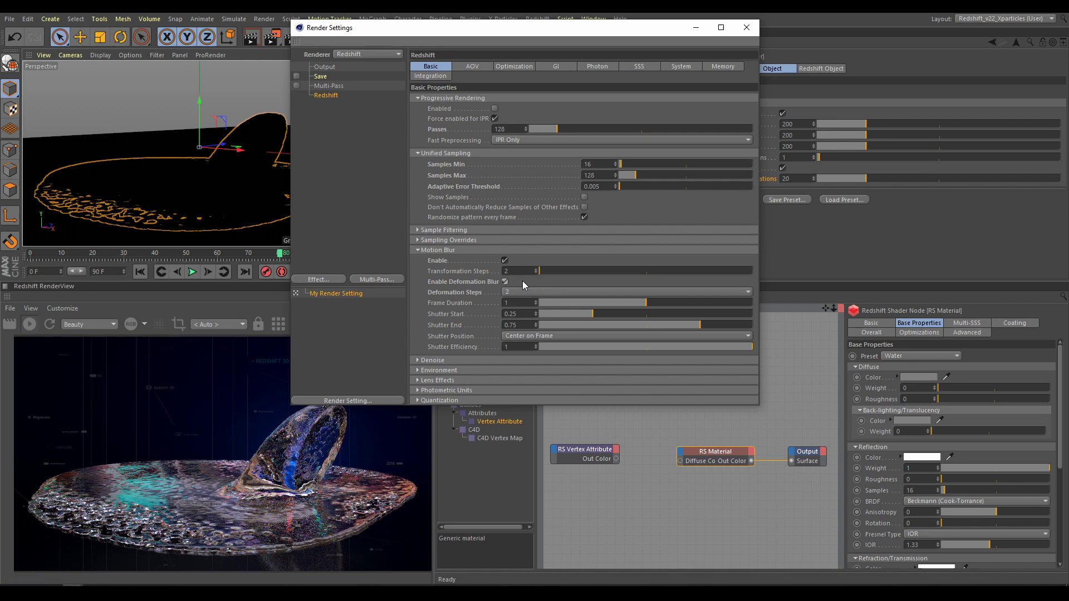
Render to the Picture Viewer, then set the Redshift Object tag's motion vector Scale to 5
{"action": "left_click", "coordinate": [741, 28]}
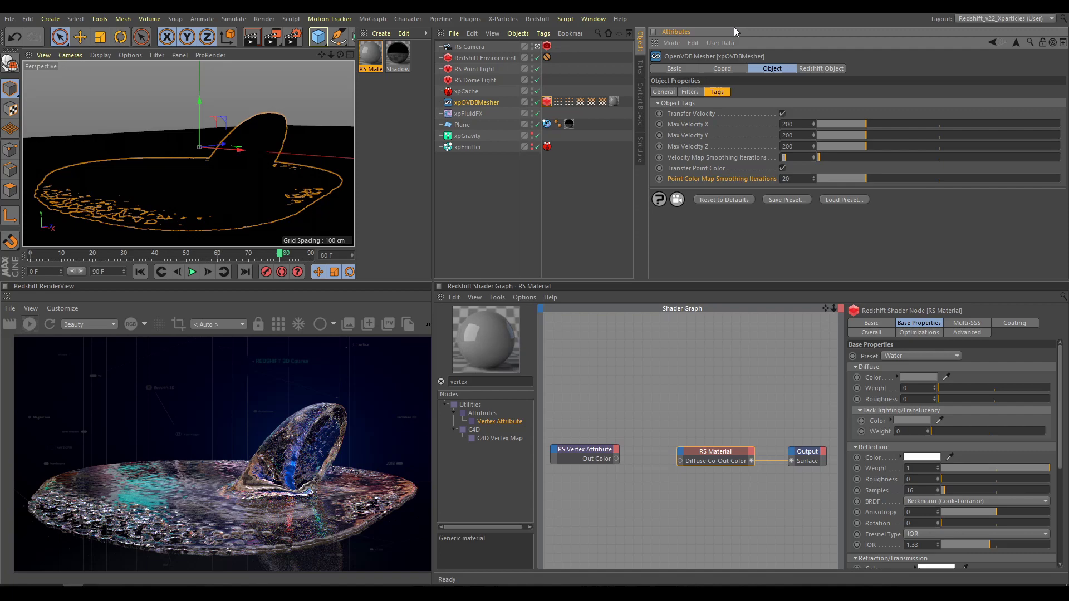
{"action": "left_click", "coordinate": [275, 39]}
{"action": "left_click", "coordinate": [548, 101]}
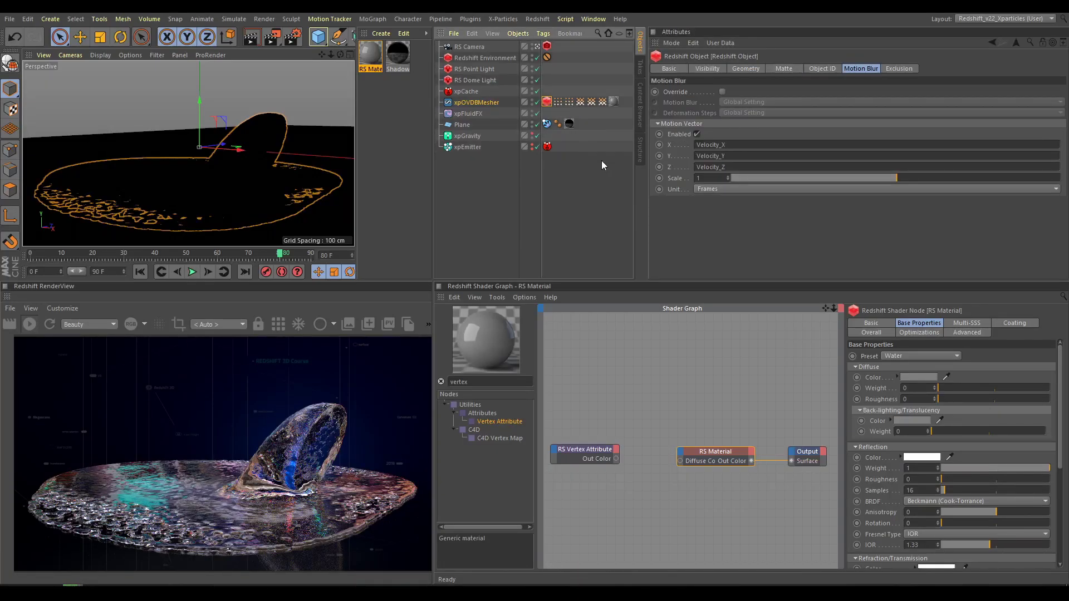
{"action": "double_click", "coordinate": [705, 177]}
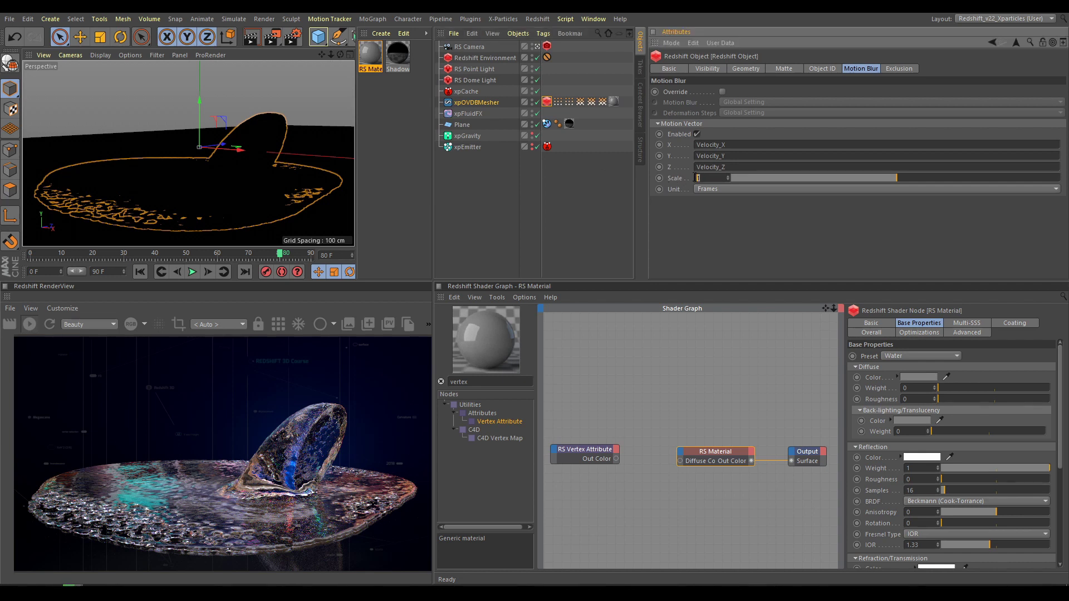
{"action": "type", "text": "5"}
{"action": "key", "text": "Return"}
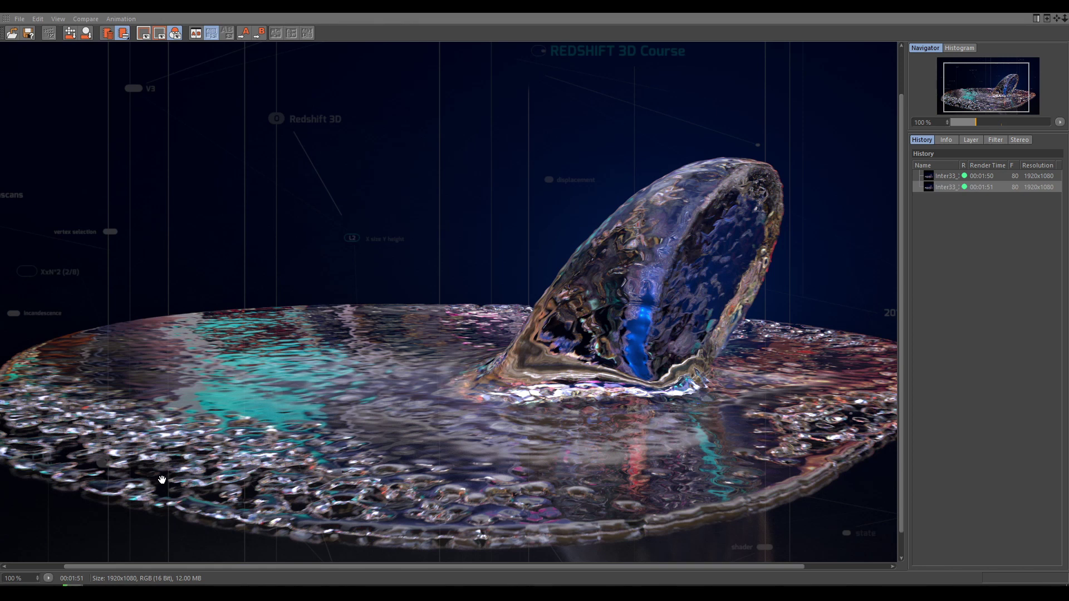
Flip between the two splash renders in the History list to compare, then close the Picture Viewer
{"action": "left_click", "coordinate": [985, 176]}
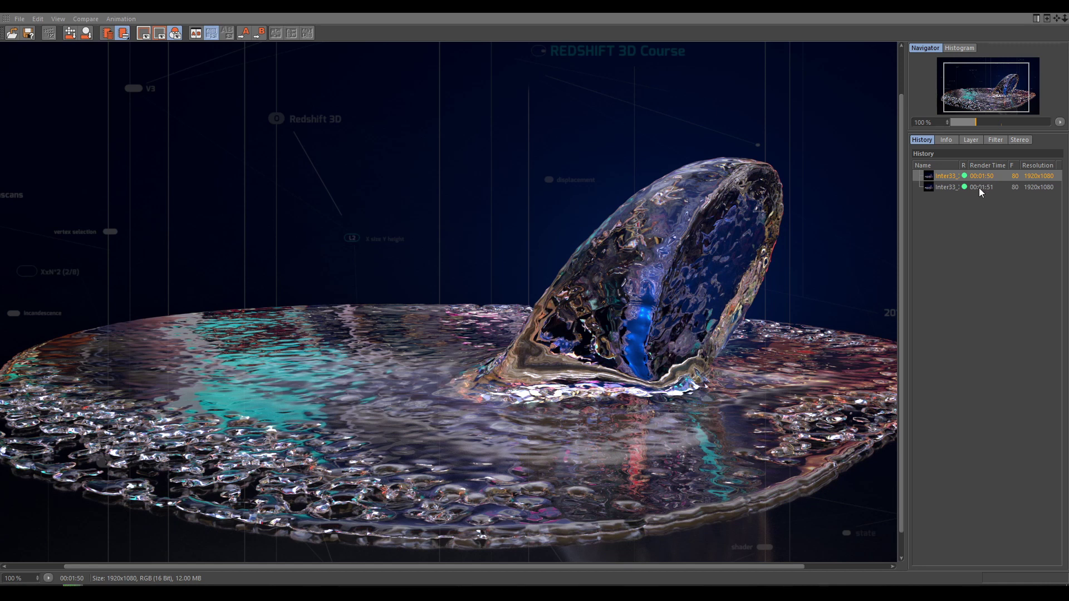
{"action": "left_click", "coordinate": [977, 189]}
{"action": "left_click", "coordinate": [977, 177]}
{"action": "left_click", "coordinate": [1006, 12]}
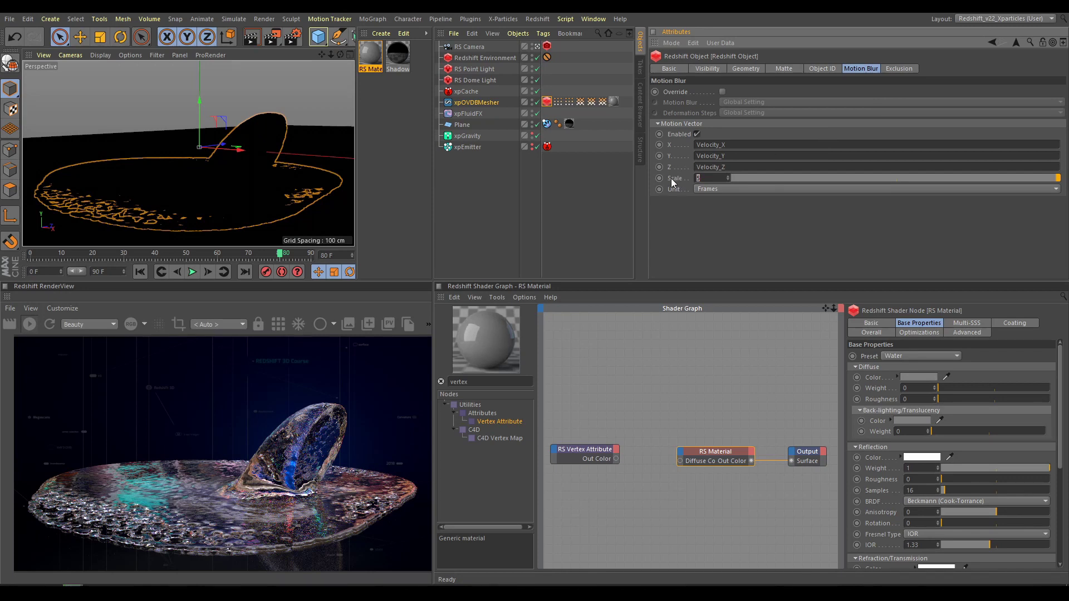
Set the Redshift Object tag's Motion Vector Scale to 20
{"action": "type", "text": "20"}
{"action": "key", "text": "Return"}
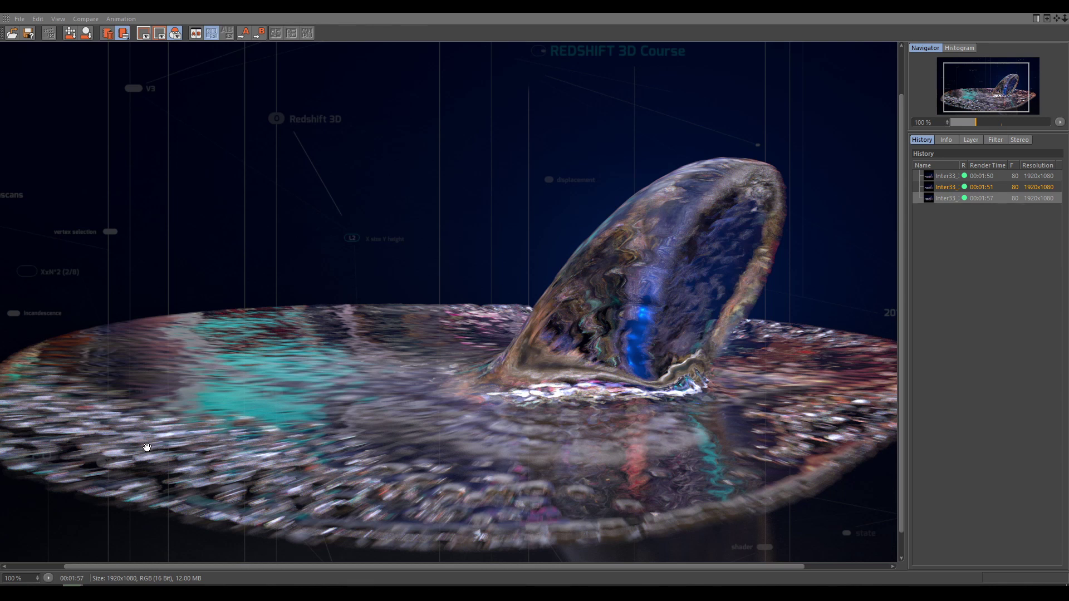
{"action": "left_click", "coordinate": [973, 187]}
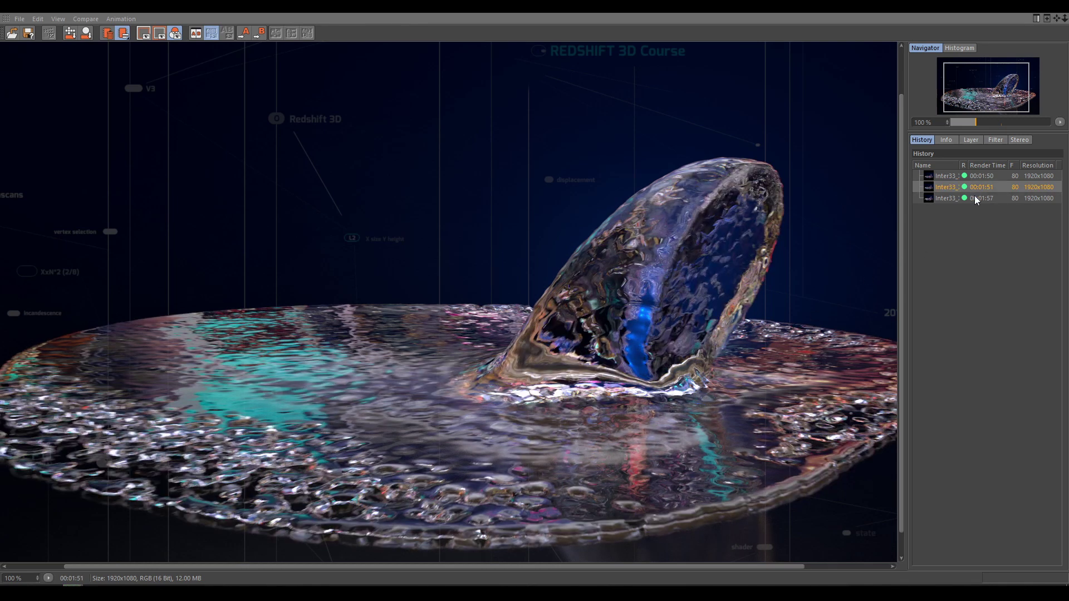
{"action": "left_click", "coordinate": [975, 198]}
{"action": "left_click", "coordinate": [975, 188]}
{"action": "left_click", "coordinate": [975, 199]}
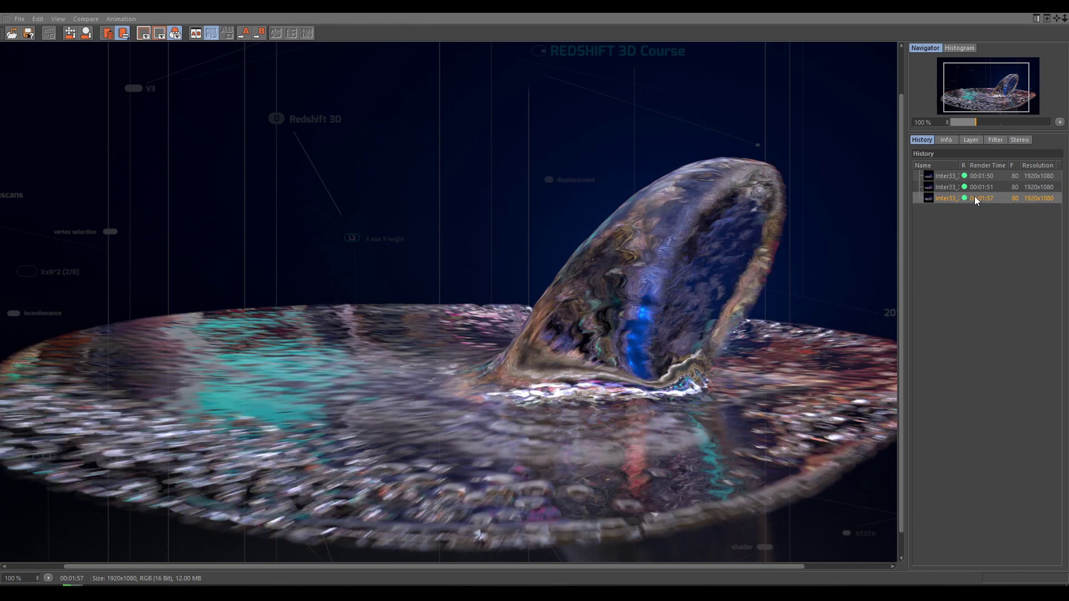